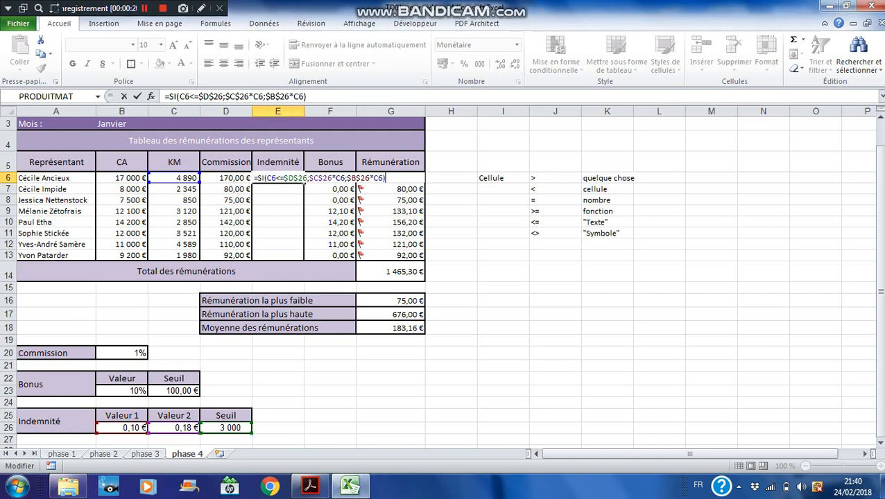
Confirm =SI(C6<=$D$26;$C$26*C6;$B$26*C6) in E6 and fill it down to E13 without formatting.
{"action": "key", "text": "Return"}
{"action": "left_click", "coordinate": [278, 178]}
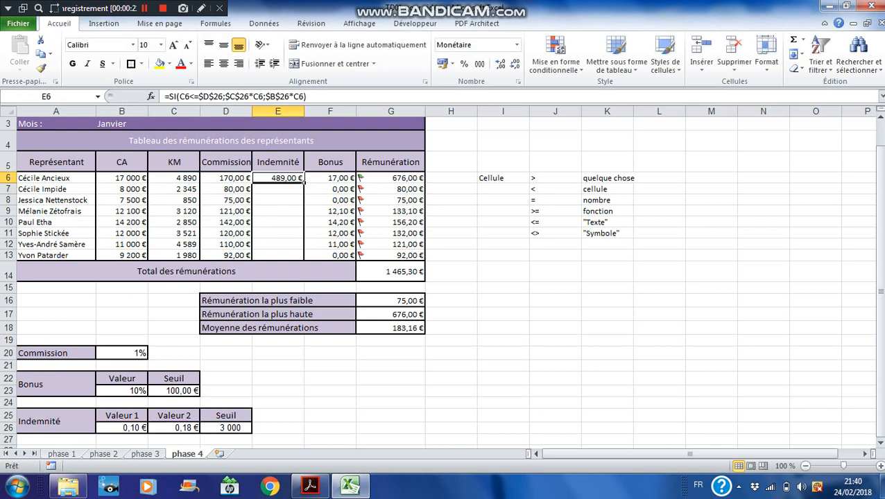
{"action": "left_click_drag", "start_coordinate": [303, 182], "coordinate": [303, 261]}
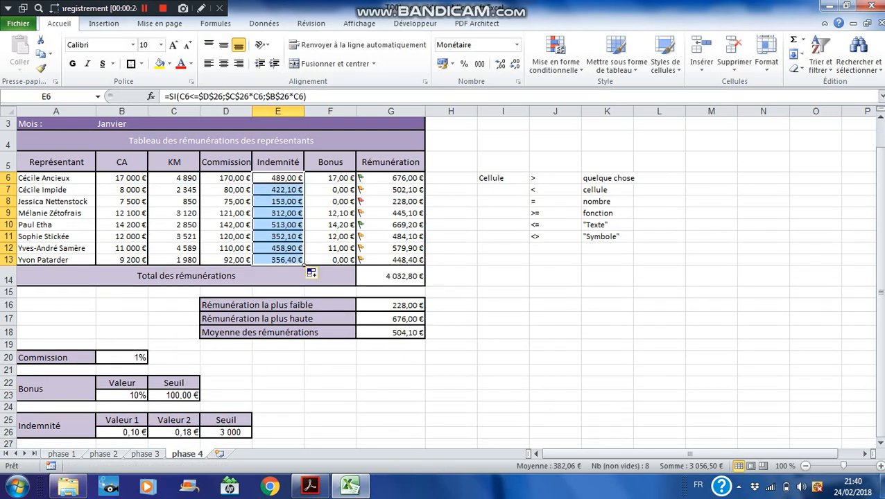
{"action": "left_click", "coordinate": [313, 274]}
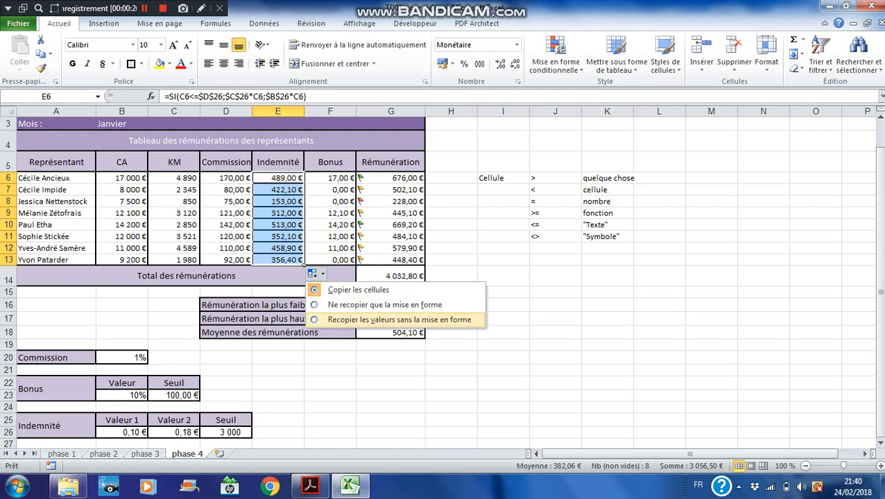
{"action": "left_click", "coordinate": [388, 320]}
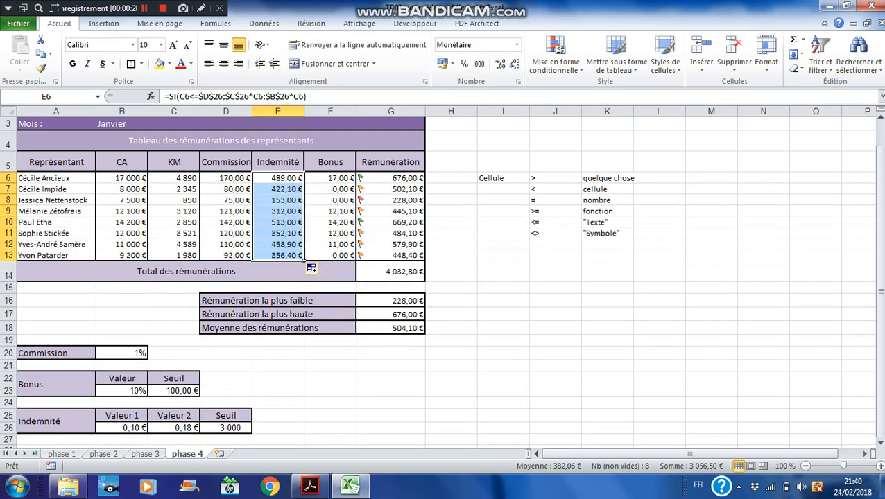
Clear the helper notes on comparison operators and operands in I6:K11.
{"action": "left_click_drag", "start_coordinate": [503, 177], "coordinate": [607, 233]}
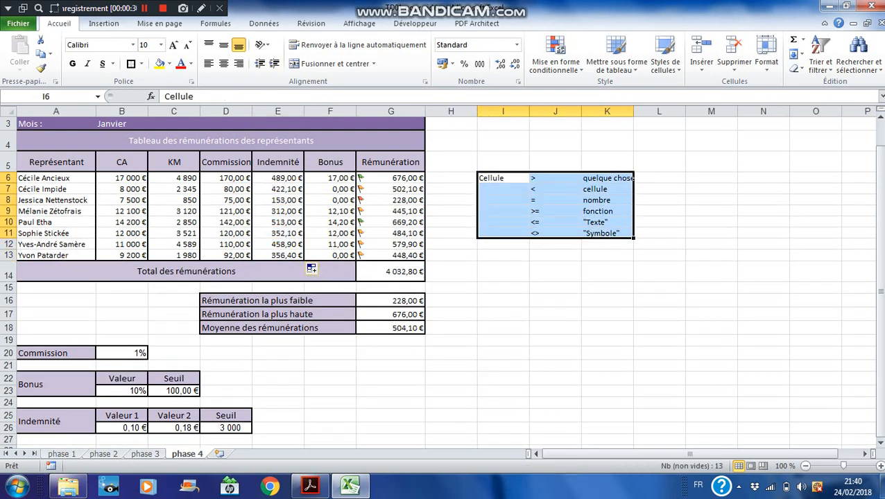
{"action": "key", "text": "Delete"}
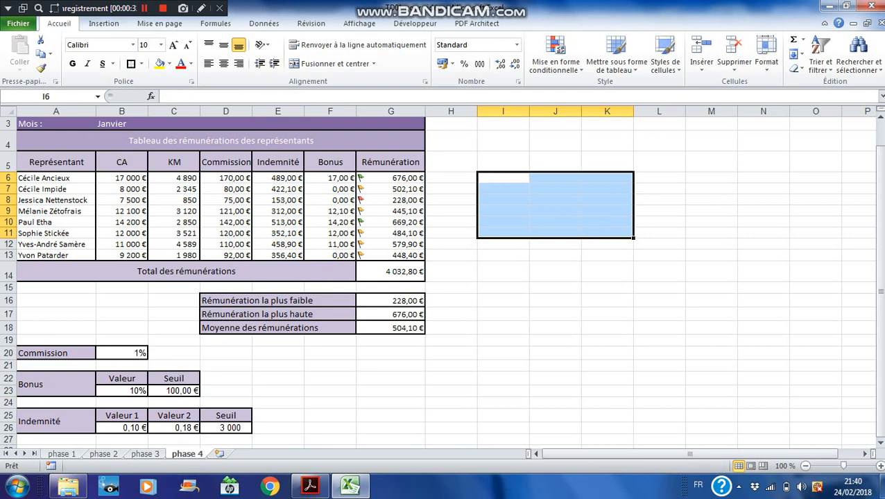
{"action": "left_click", "coordinate": [330, 365]}
Consult the 5th phase instructions in the PDF assignment, and in Excel create a copy of the phase 4 sheet at the end of the workbook.
{"action": "left_click", "coordinate": [310, 485]}
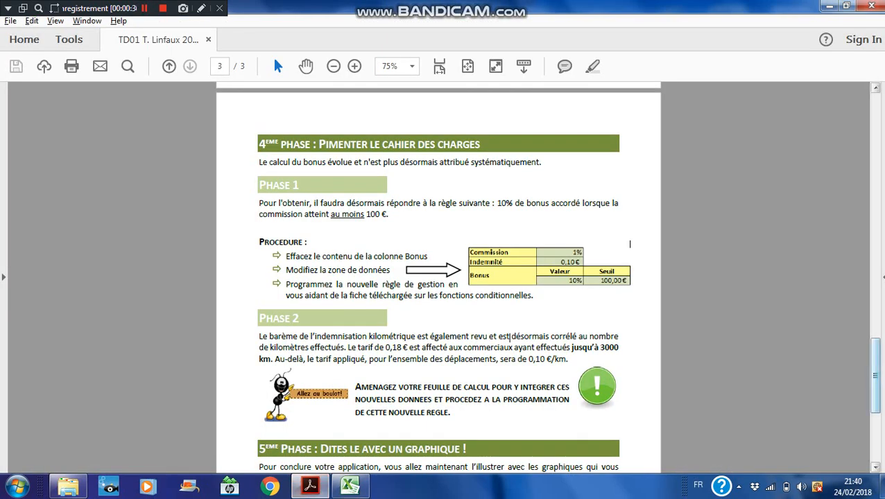
{"action": "scroll", "coordinate": [438, 277], "scroll_direction": "down", "scroll_amount": 5}
{"action": "scroll", "coordinate": [438, 278], "scroll_direction": "down", "scroll_amount": 1}
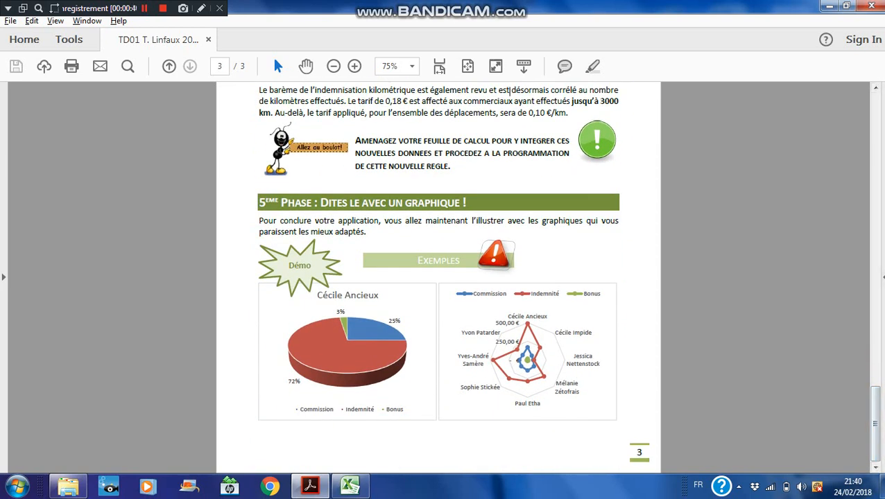
{"action": "left_click", "coordinate": [349, 486]}
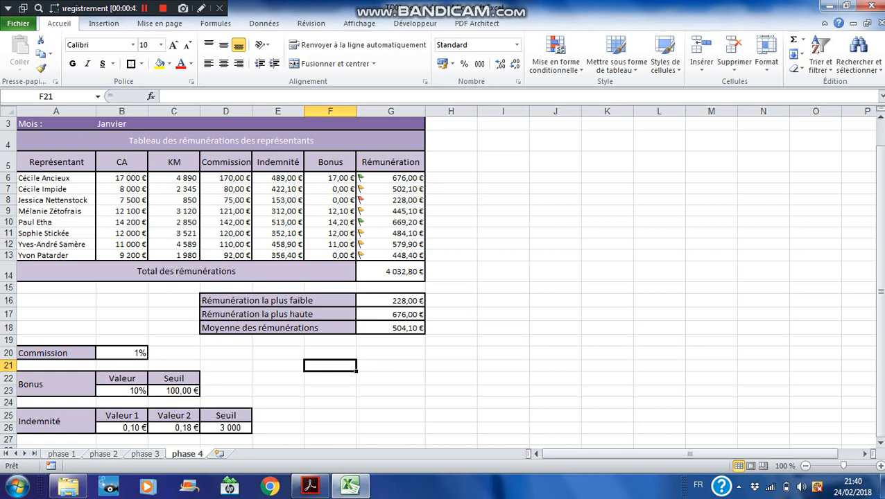
{"action": "right_click", "coordinate": [186, 454]}
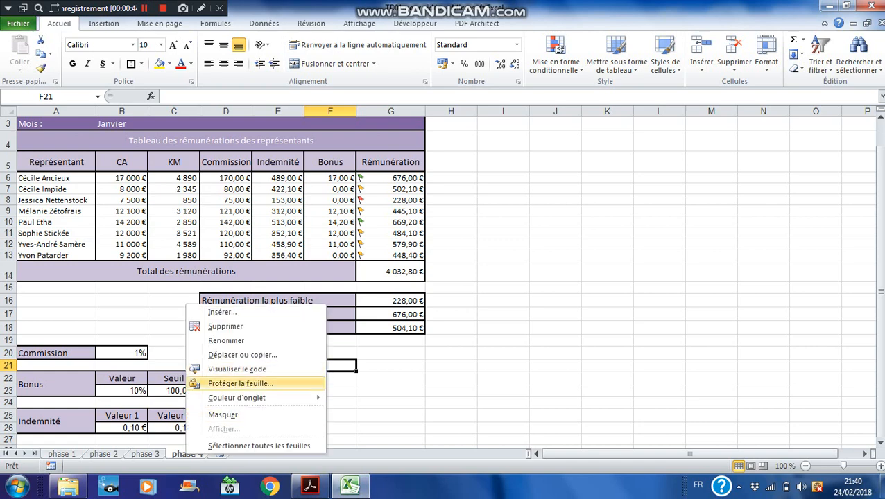
{"action": "left_click", "coordinate": [242, 355]}
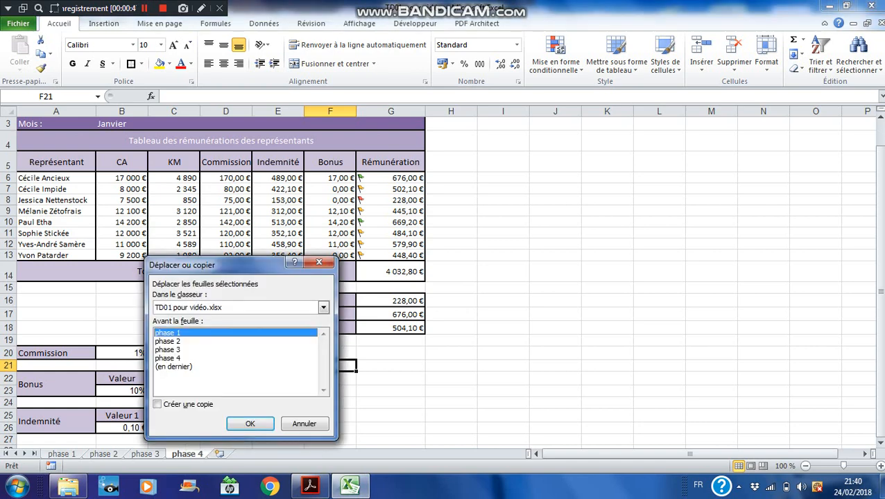
{"action": "left_click", "coordinate": [157, 405]}
{"action": "left_click", "coordinate": [173, 367]}
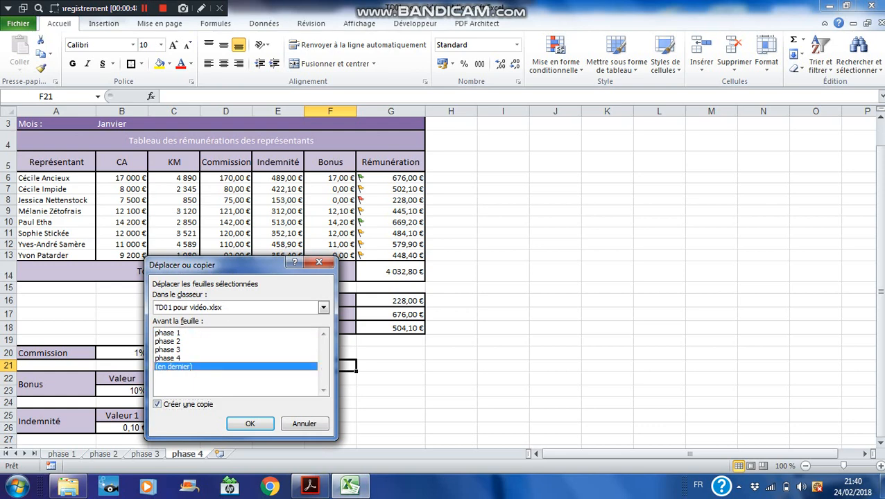
{"action": "left_click", "coordinate": [249, 424]}
Rename the copied sheet as phase 5.
{"action": "double_click", "coordinate": [236, 454]}
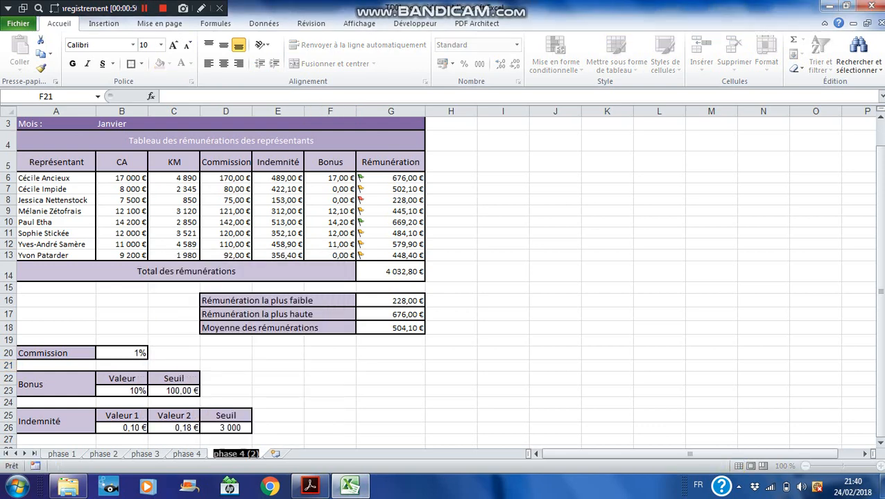
{"action": "left_click_drag", "start_coordinate": [238, 453], "coordinate": [258, 454]}
{"action": "type", "text": "5"}
{"action": "key", "text": "Return"}
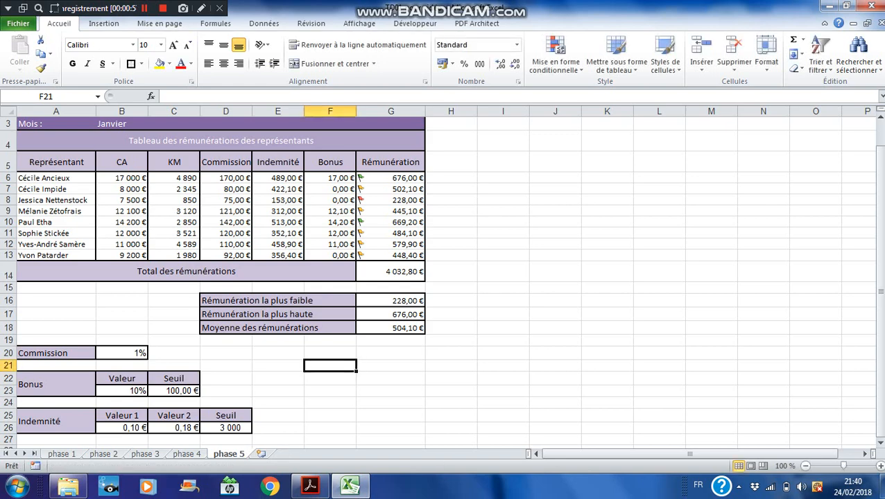
Following the PDF's pie example, insert a 3D pie chart in Excel from D5:F6 and place it beside the remuneration table.
{"action": "left_click", "coordinate": [310, 485]}
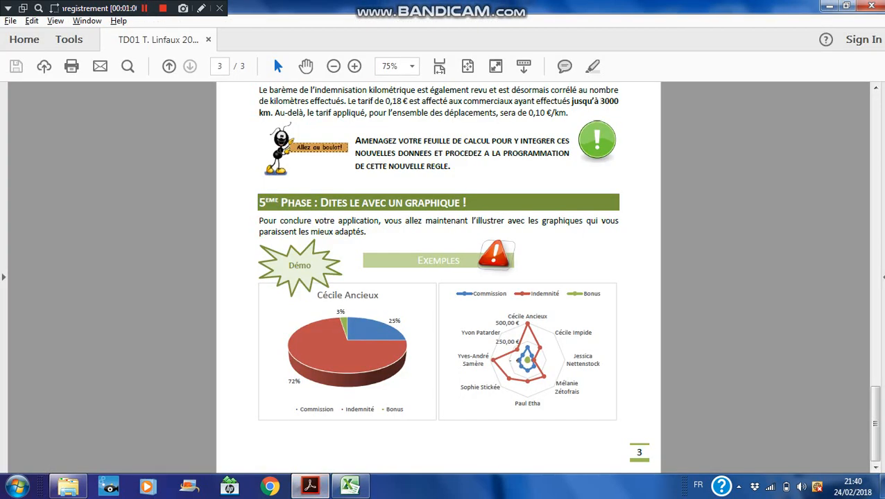
{"action": "left_click_drag", "start_coordinate": [317, 295], "coordinate": [379, 295]}
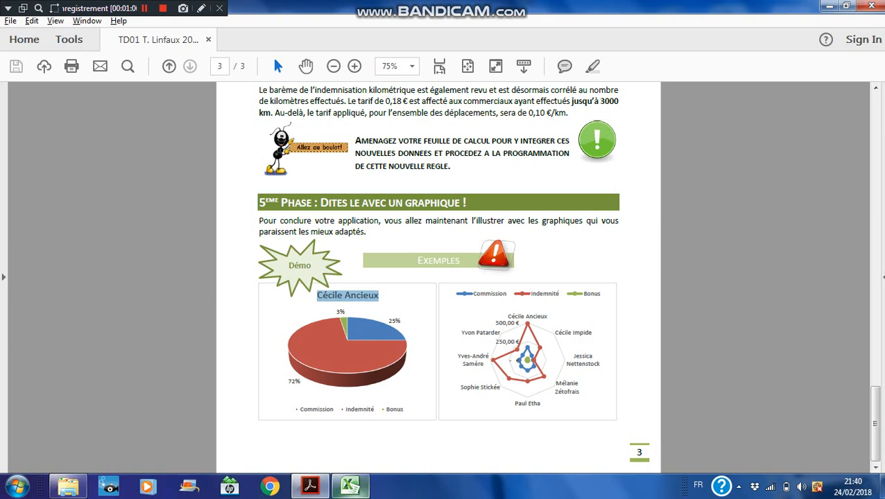
{"action": "left_click", "coordinate": [350, 485]}
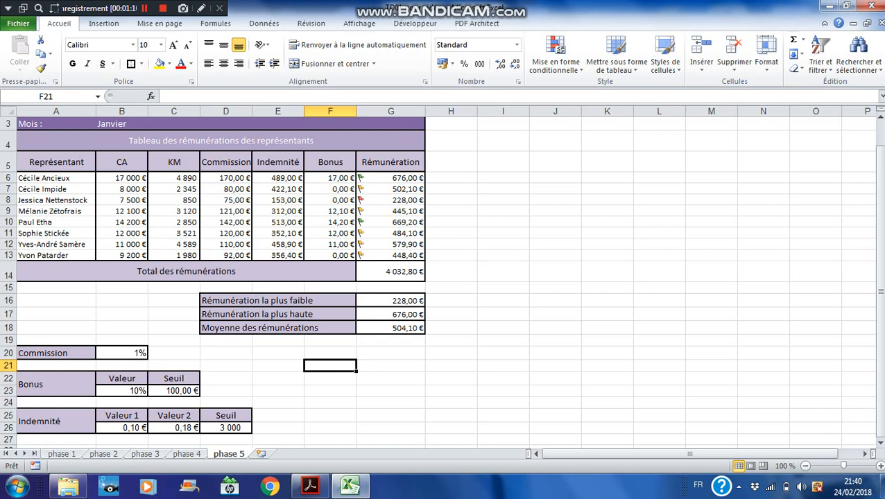
{"action": "left_click_drag", "start_coordinate": [226, 162], "coordinate": [330, 162]}
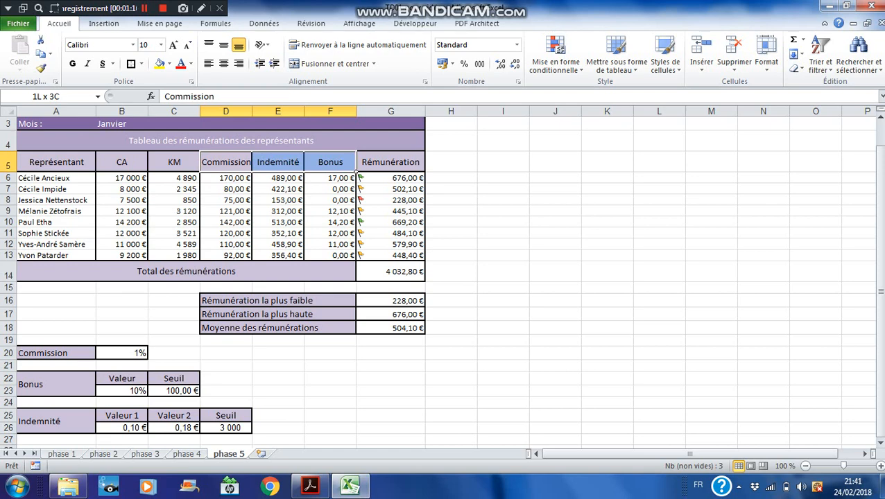
{"action": "left_click_drag", "start_coordinate": [330, 162], "coordinate": [330, 178]}
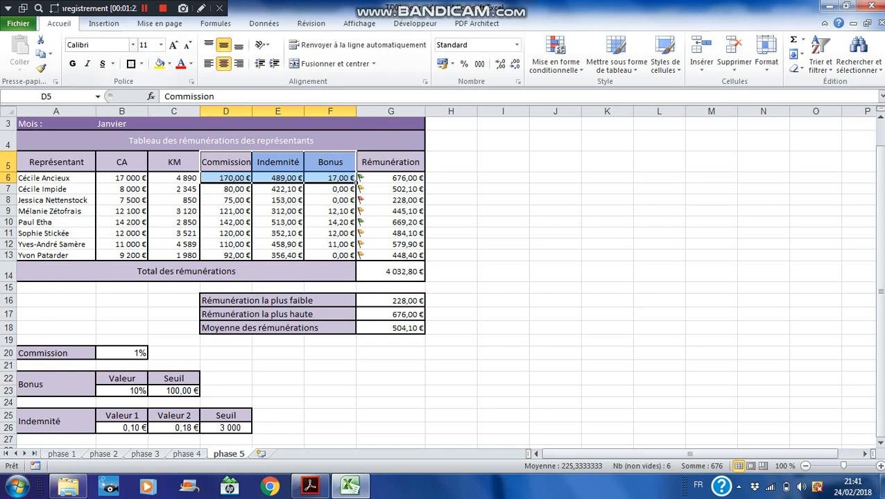
{"action": "left_click", "coordinate": [103, 23]}
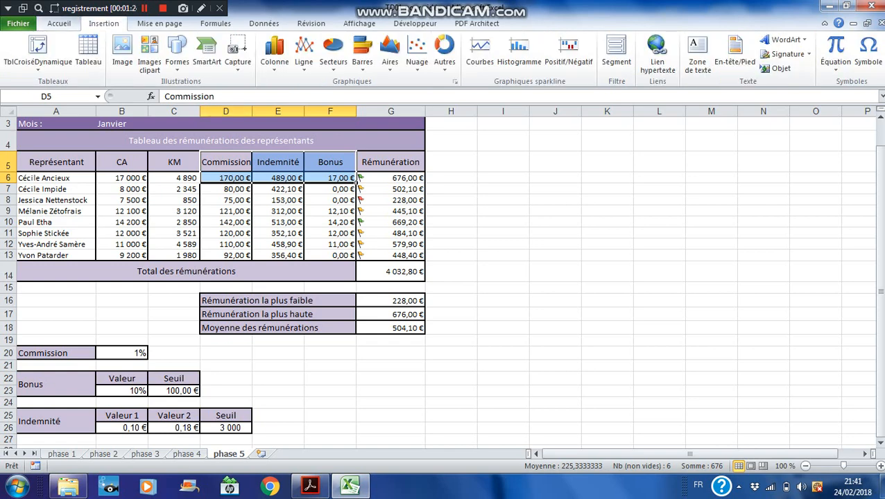
{"action": "left_click", "coordinate": [333, 56]}
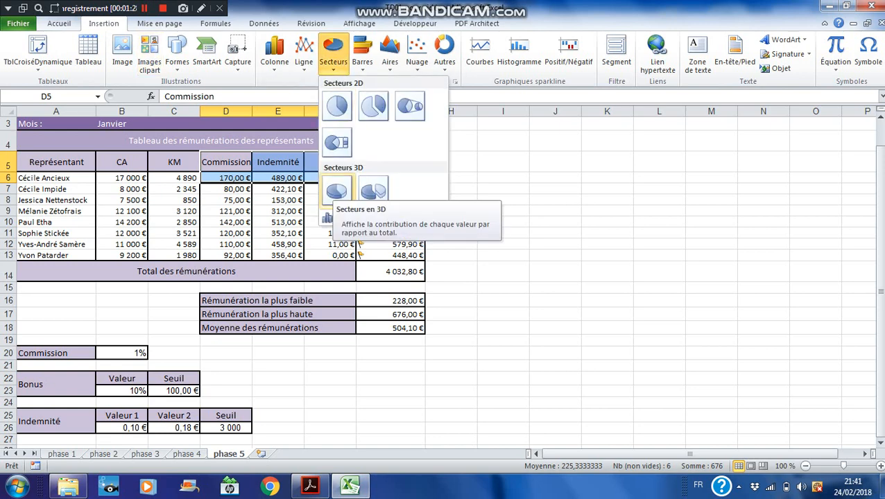
{"action": "left_click", "coordinate": [337, 190]}
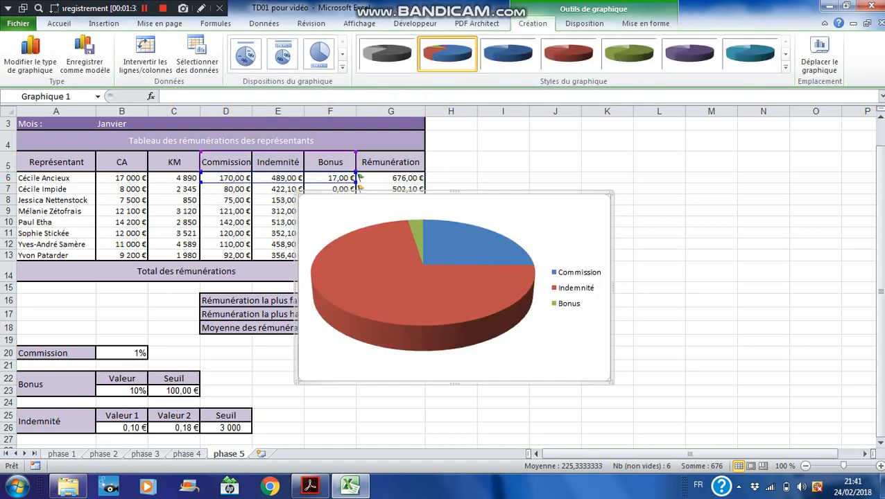
{"action": "left_click_drag", "start_coordinate": [454, 208], "coordinate": [595, 175]}
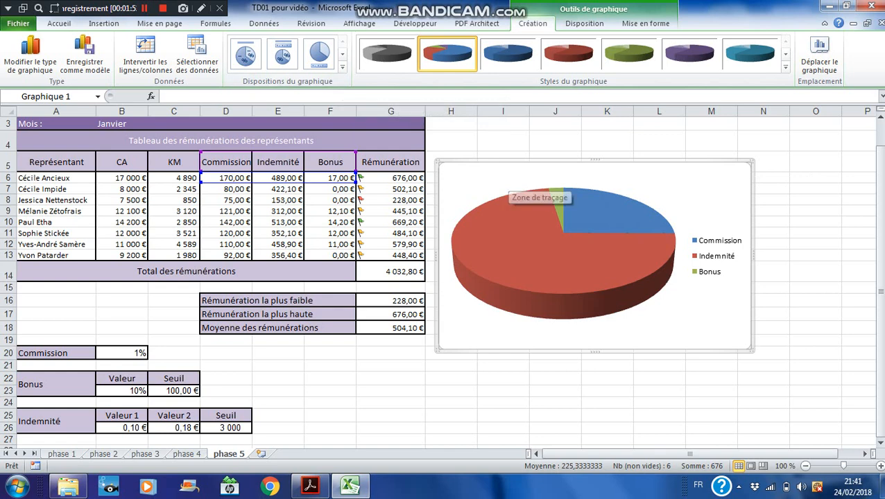
Compare the pie chart with the PDF example, and review the available chart layouts and chart area formatting options in Excel.
{"action": "left_click", "coordinate": [310, 485]}
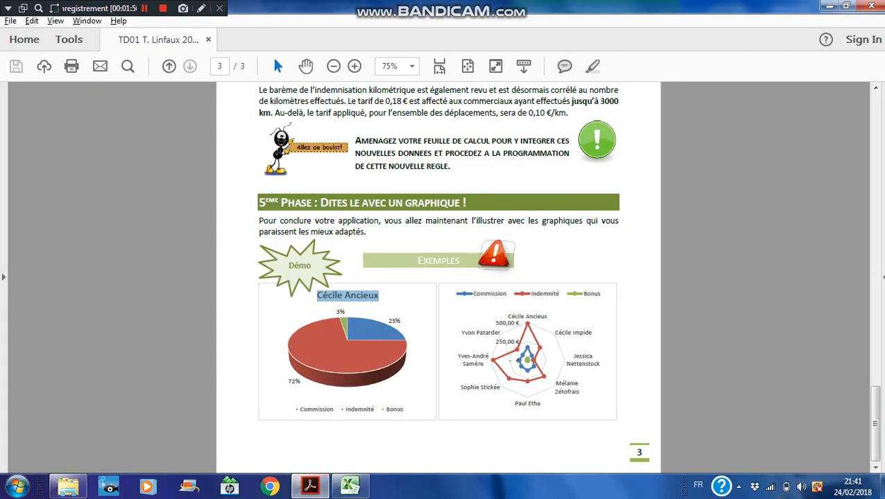
{"action": "key", "text": "alt+Tab"}
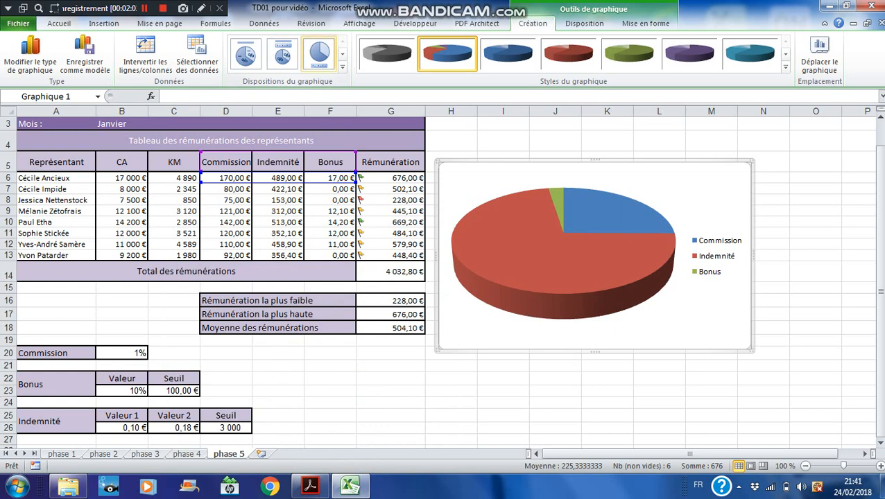
{"action": "left_click", "coordinate": [342, 67]}
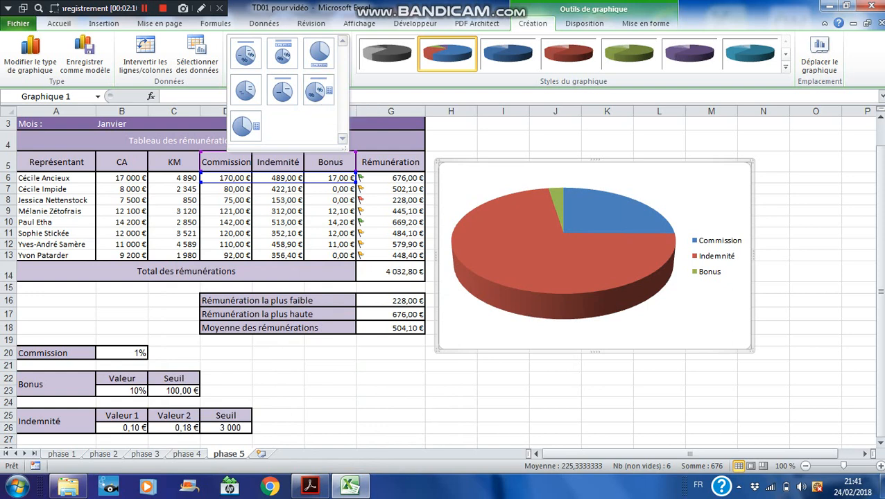
{"action": "left_click", "coordinate": [711, 170]}
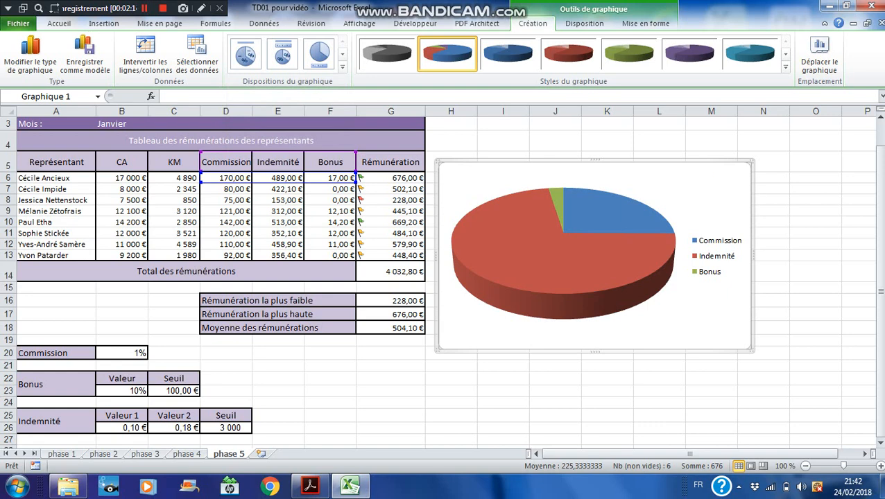
{"action": "right_click", "coordinate": [711, 168]}
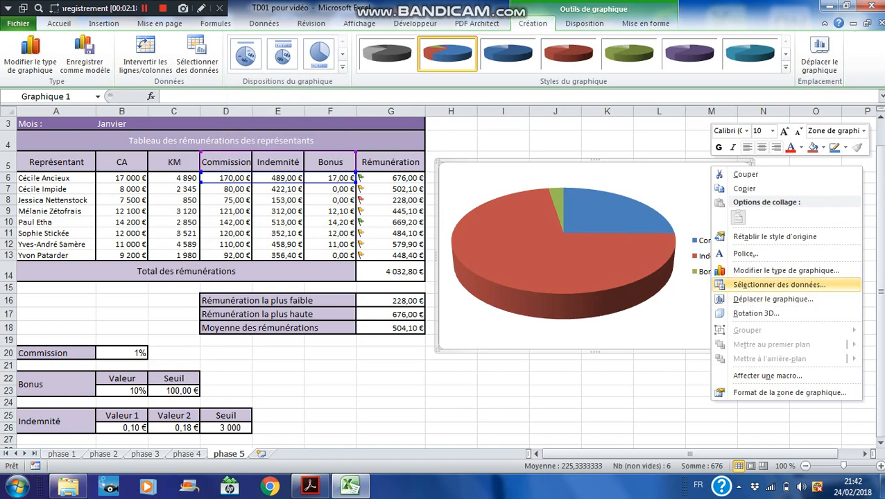
{"action": "left_click", "coordinate": [789, 393]}
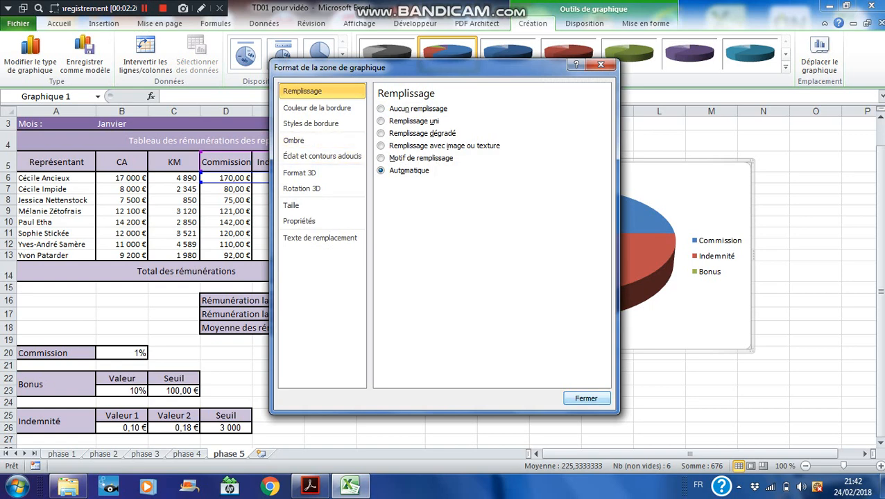
{"action": "left_click", "coordinate": [586, 398]}
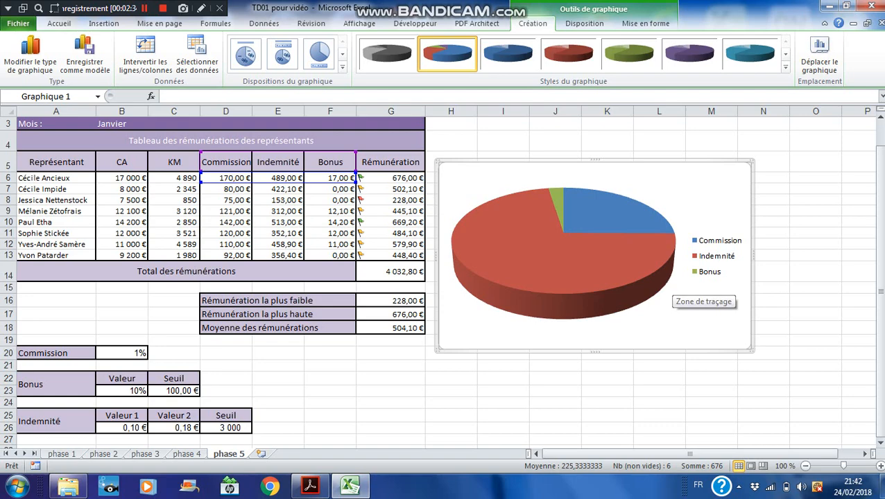
{"action": "left_click", "coordinate": [555, 402]}
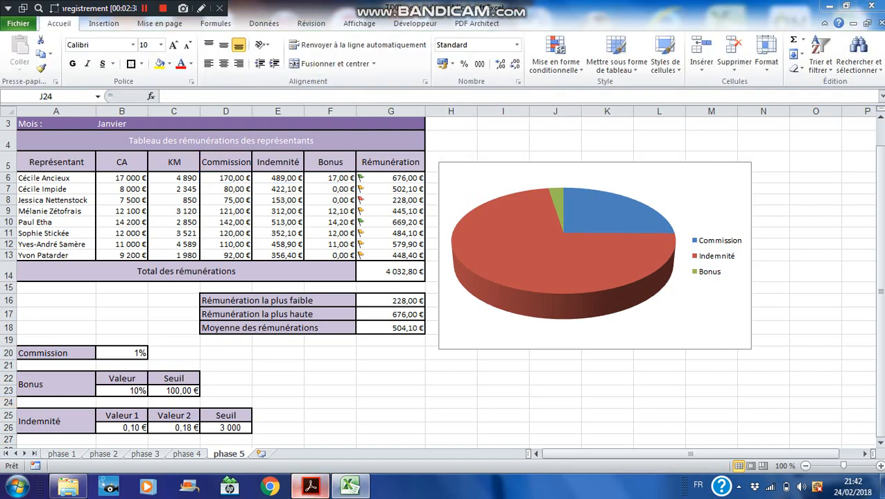
Check the PDF's chart examples, and in Excel insert a radar chart with markers from A5:A13 and D5:F13.
{"action": "left_click", "coordinate": [310, 486]}
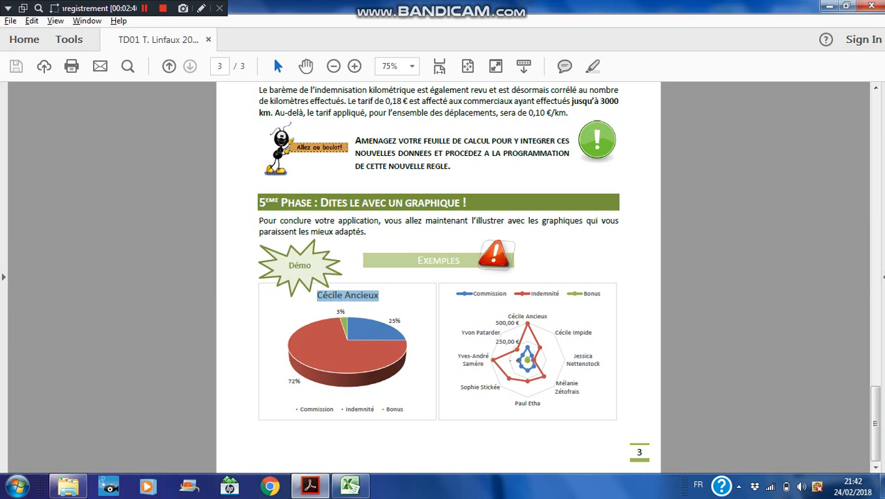
{"action": "key", "text": "alt+Tab"}
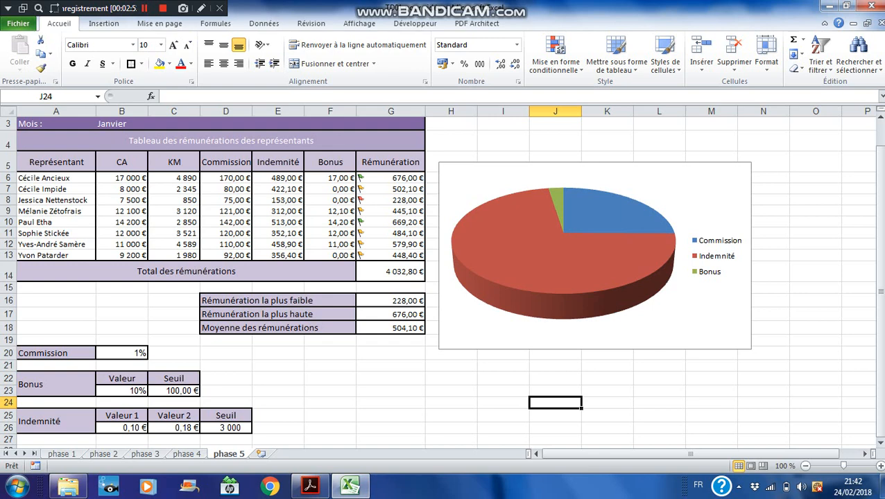
{"action": "left_click_drag", "start_coordinate": [56, 162], "coordinate": [56, 255]}
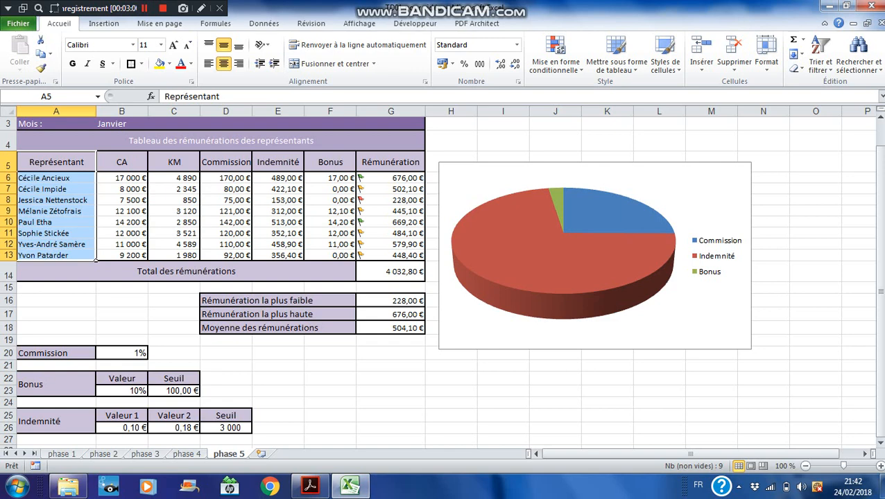
{"action": "left_click_drag", "start_coordinate": [56, 161], "coordinate": [56, 255]}
{"action": "left_click", "coordinate": [225, 162], "text": "ctrl"}
{"action": "left_click_drag", "start_coordinate": [226, 162], "coordinate": [330, 255]}
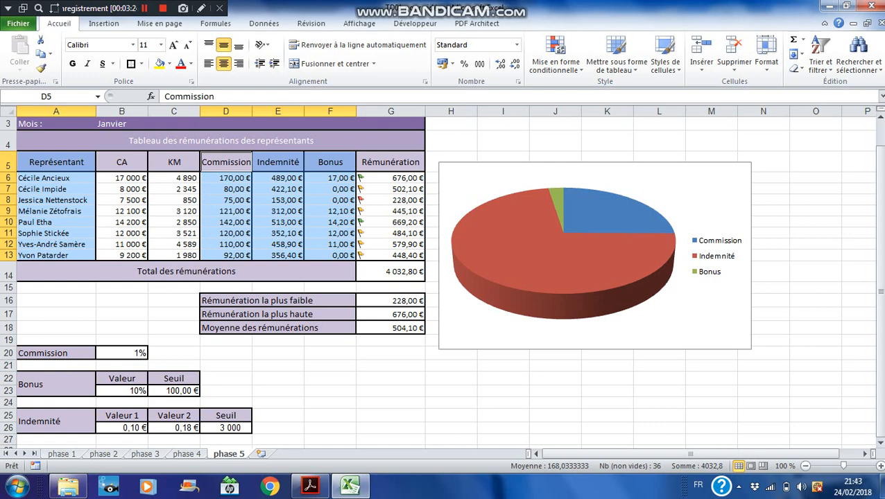
{"action": "left_click", "coordinate": [104, 23]}
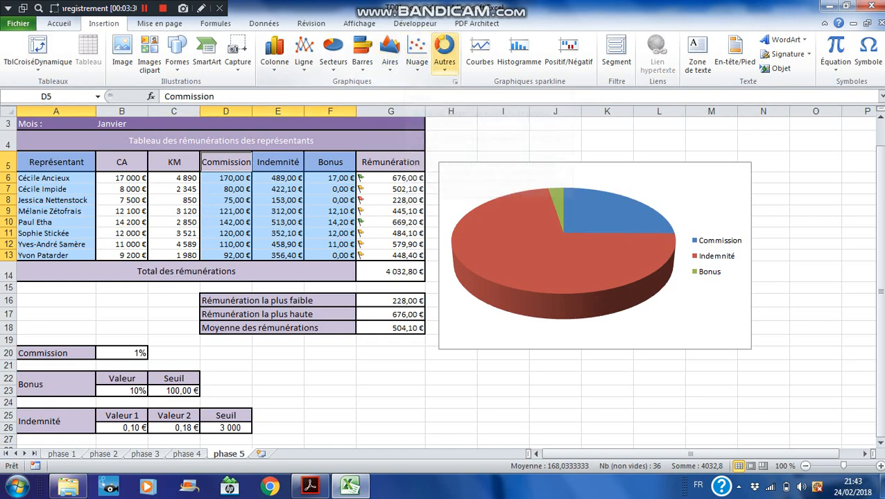
{"action": "left_click", "coordinate": [445, 52]}
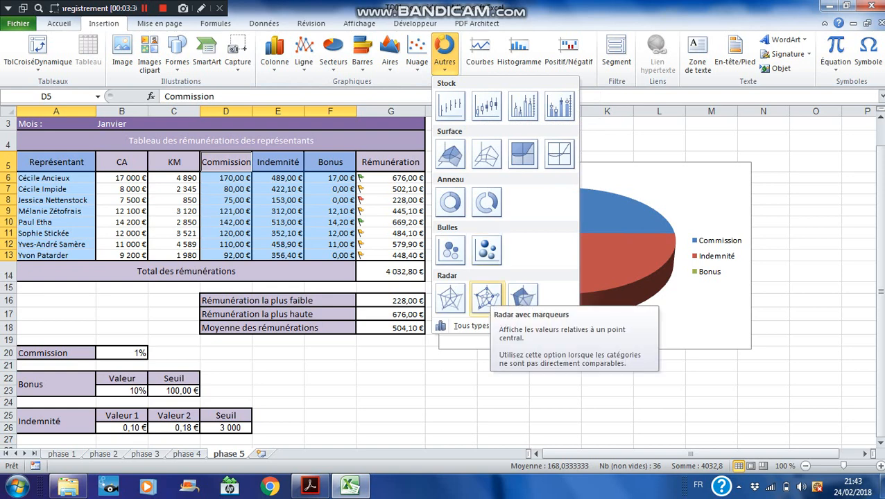
{"action": "left_click", "coordinate": [486, 298]}
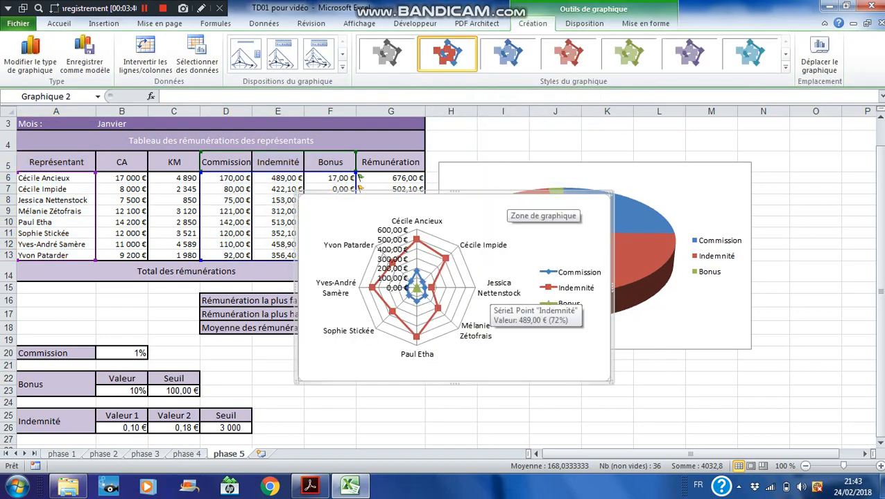
Place the radar chart below the pie chart, and move the pie chart up so the two are aligned without overlapping.
{"action": "left_click_drag", "start_coordinate": [505, 202], "coordinate": [652, 336]}
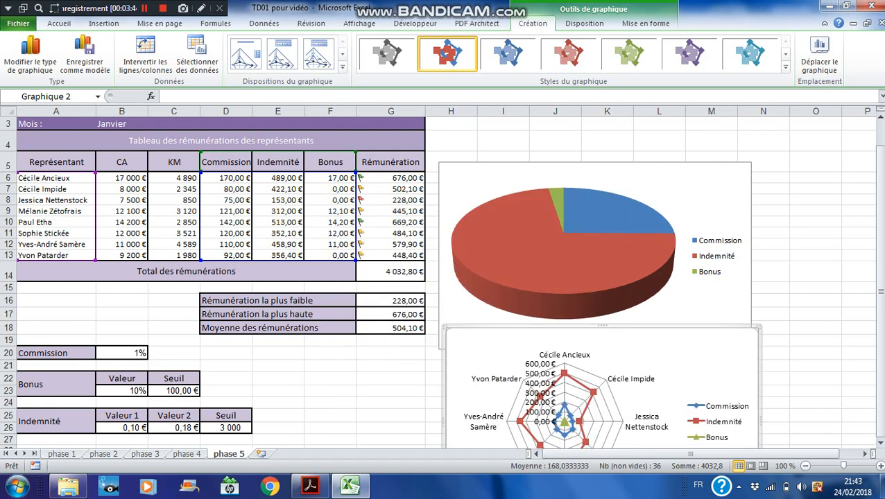
{"action": "left_click_drag", "start_coordinate": [879, 272], "coordinate": [879, 257]}
{"action": "left_click_drag", "start_coordinate": [524, 187], "coordinate": [532, 151]}
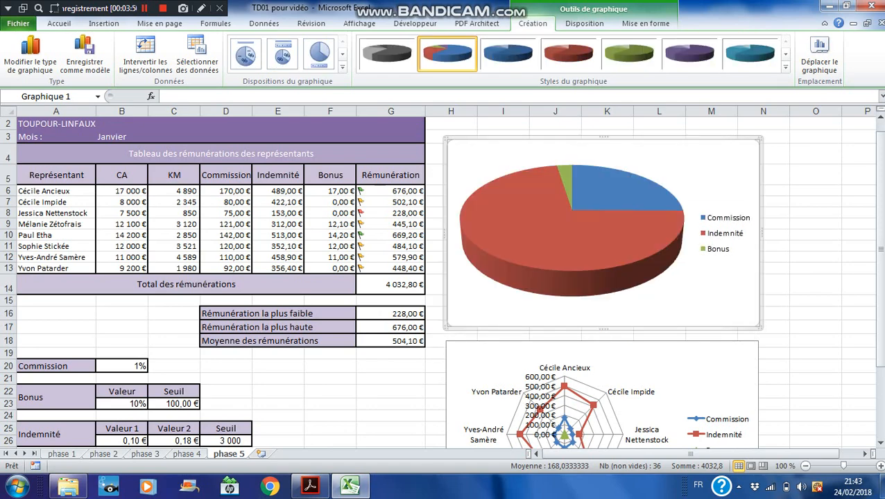
Try a 3D pie chart built from A5:A6 together with D5:F6, and delete this trial chart.
{"action": "mouse_move", "coordinate": [879, 309]}
{"action": "left_mouse_down"}
{"action": "mouse_move", "coordinate": [879, 377]}
{"action": "mouse_move", "coordinate": [879, 299]}
{"action": "left_mouse_up"}
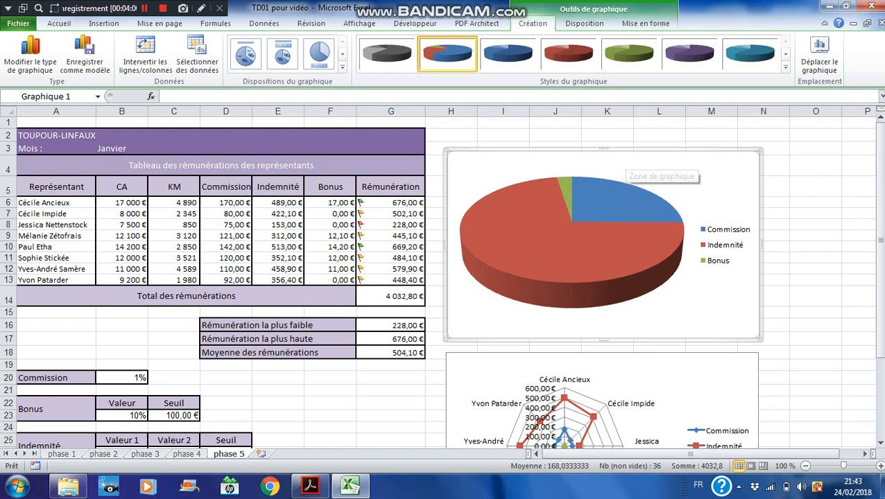
{"action": "left_click_drag", "start_coordinate": [223, 186], "coordinate": [356, 203]}
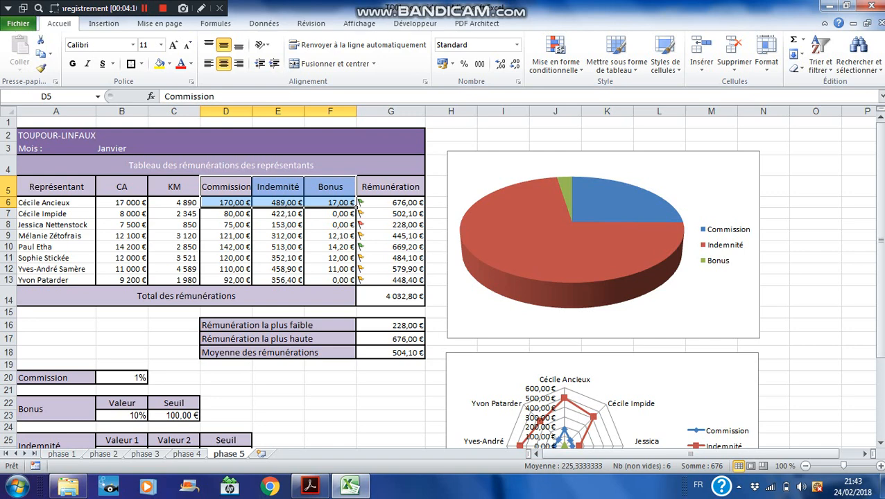
{"action": "left_click_drag", "start_coordinate": [57, 186], "coordinate": [56, 202], "text": "ctrl"}
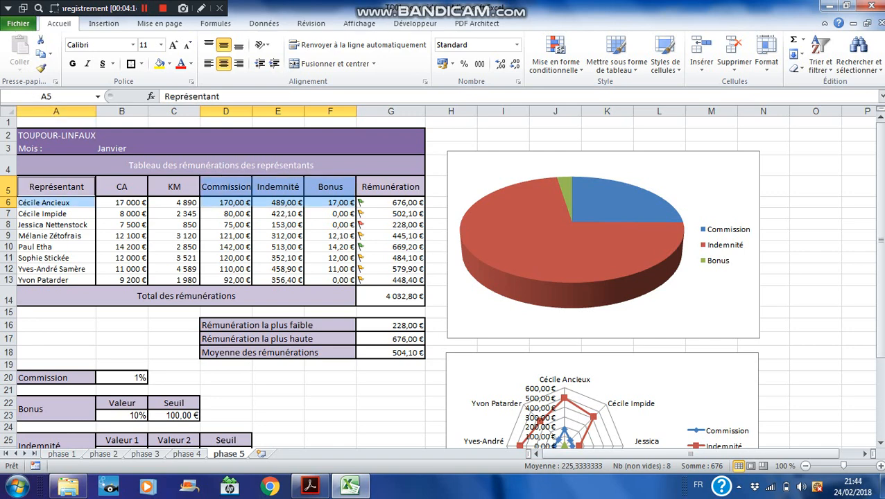
{"action": "left_click", "coordinate": [103, 23]}
{"action": "left_click", "coordinate": [333, 55]}
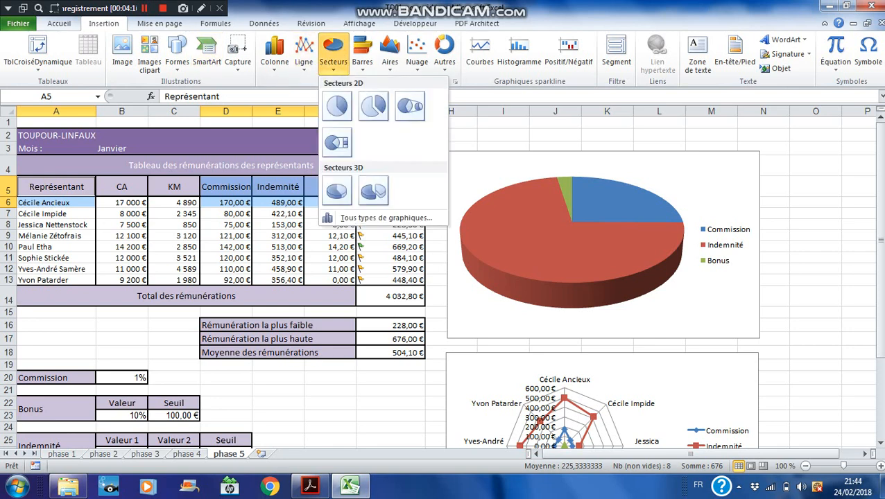
{"action": "left_click", "coordinate": [336, 191]}
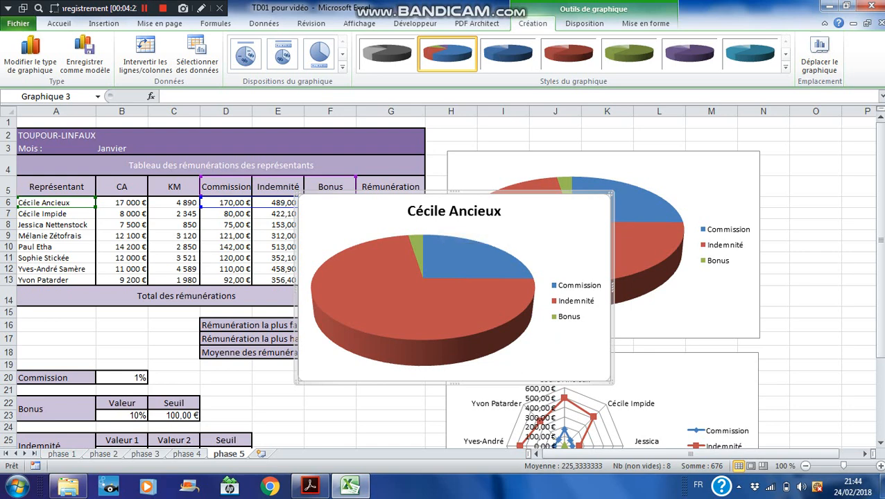
{"action": "key", "text": "Delete"}
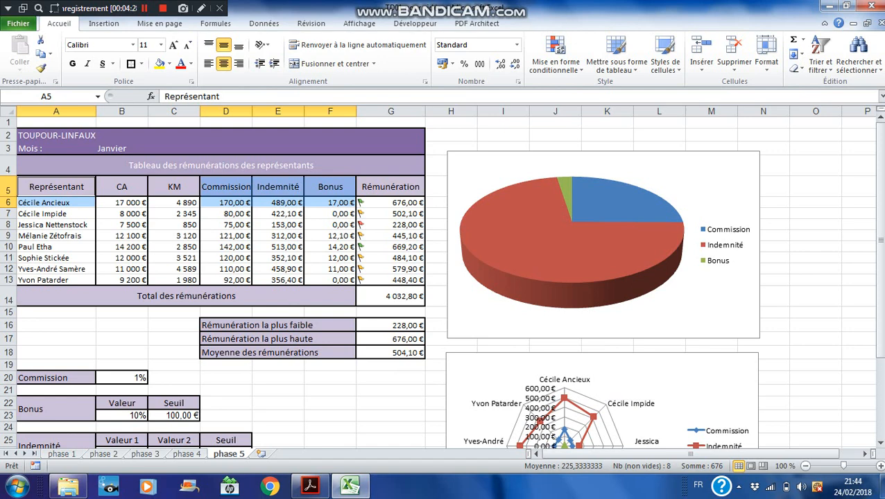
{"action": "left_click", "coordinate": [391, 378]}
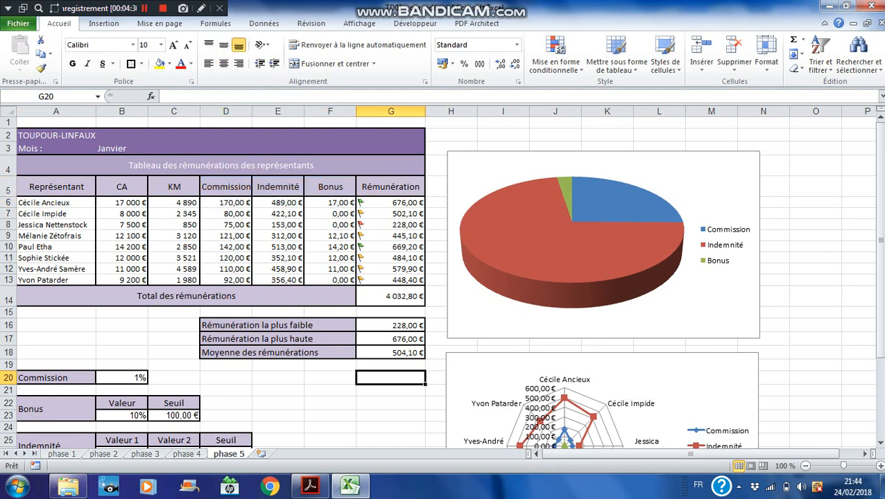